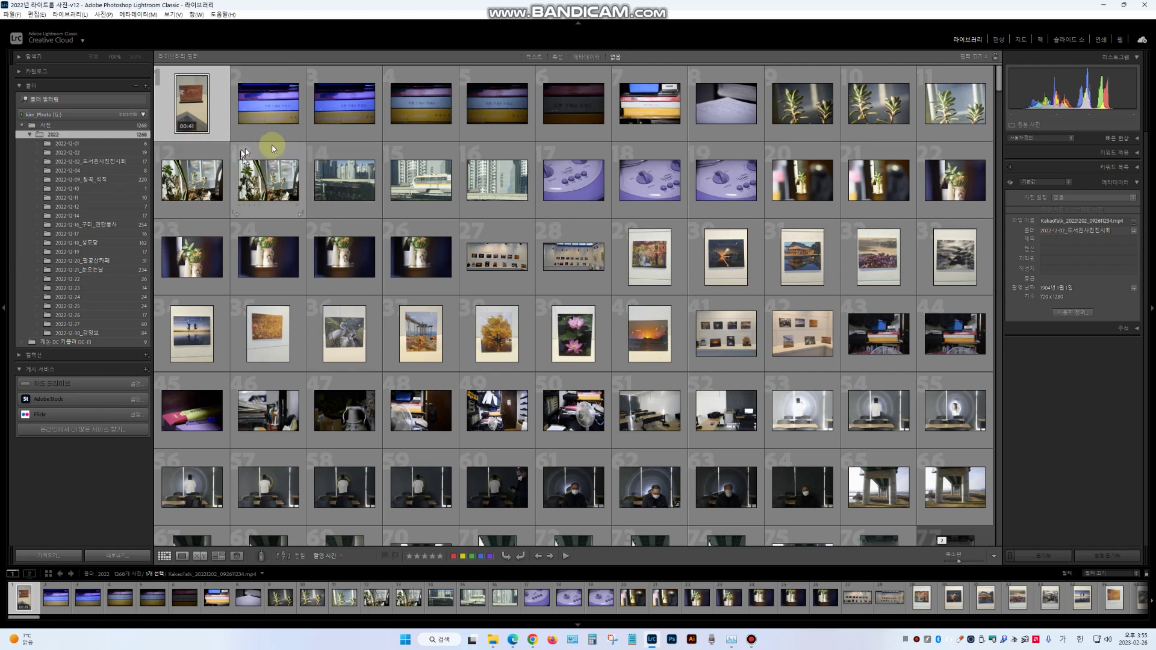
Preview photo 20 (the plant shot) in Develop, back to the Library grid, File menu dismissed
left_click(277, 115)
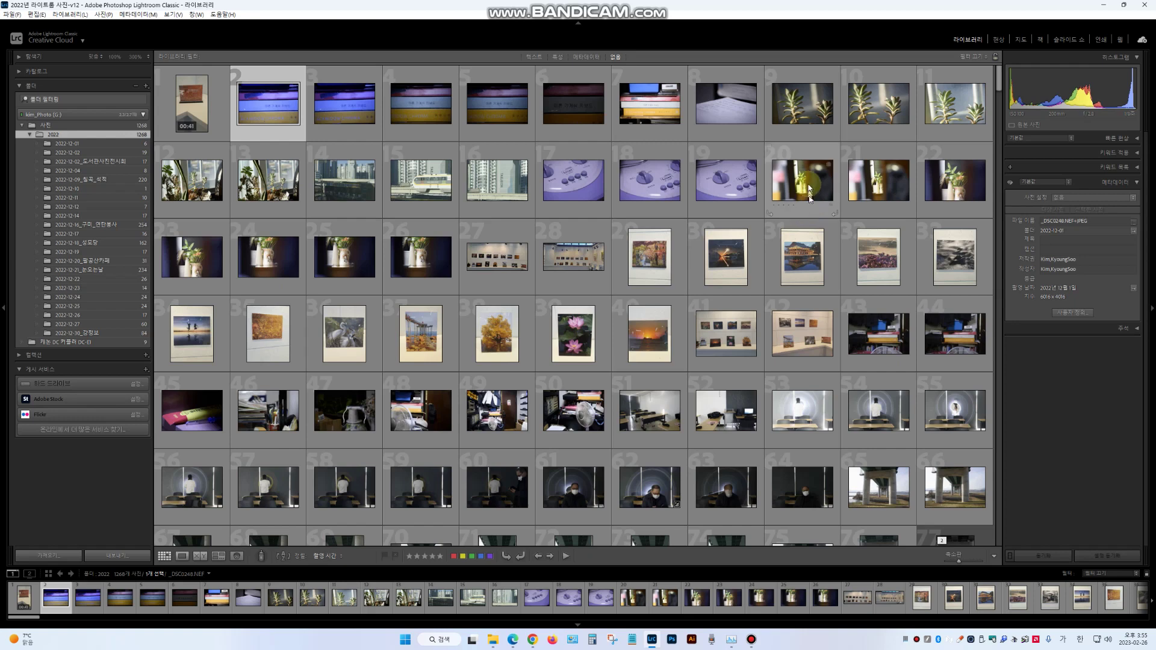
left_click(810, 189)
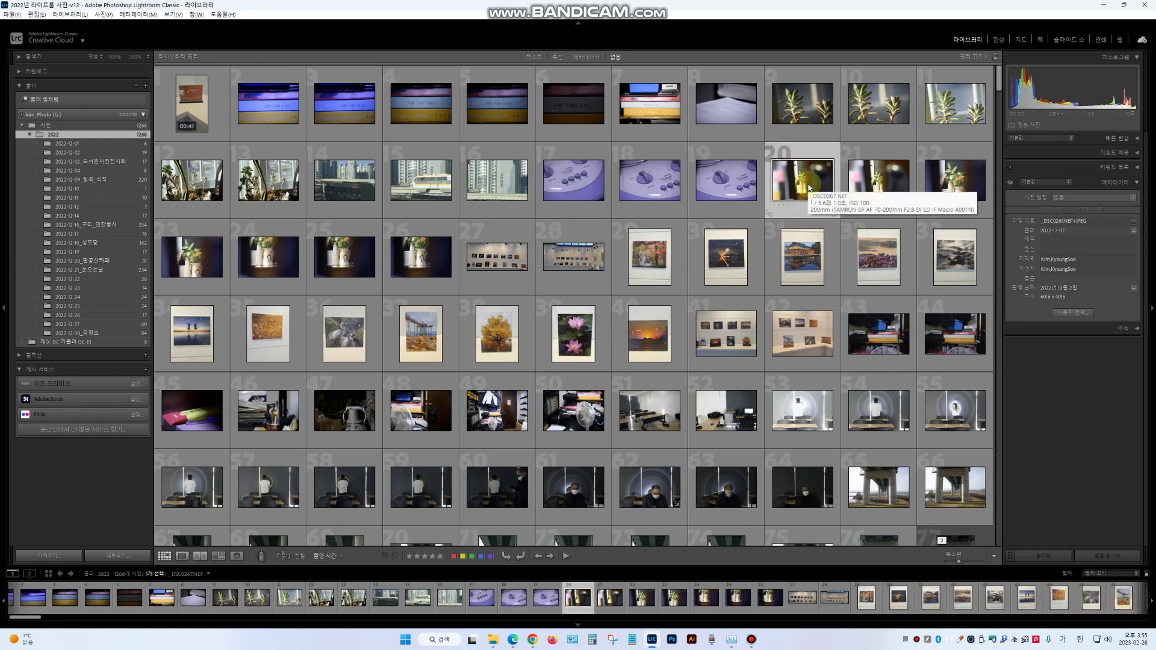
left_click(783, 201)
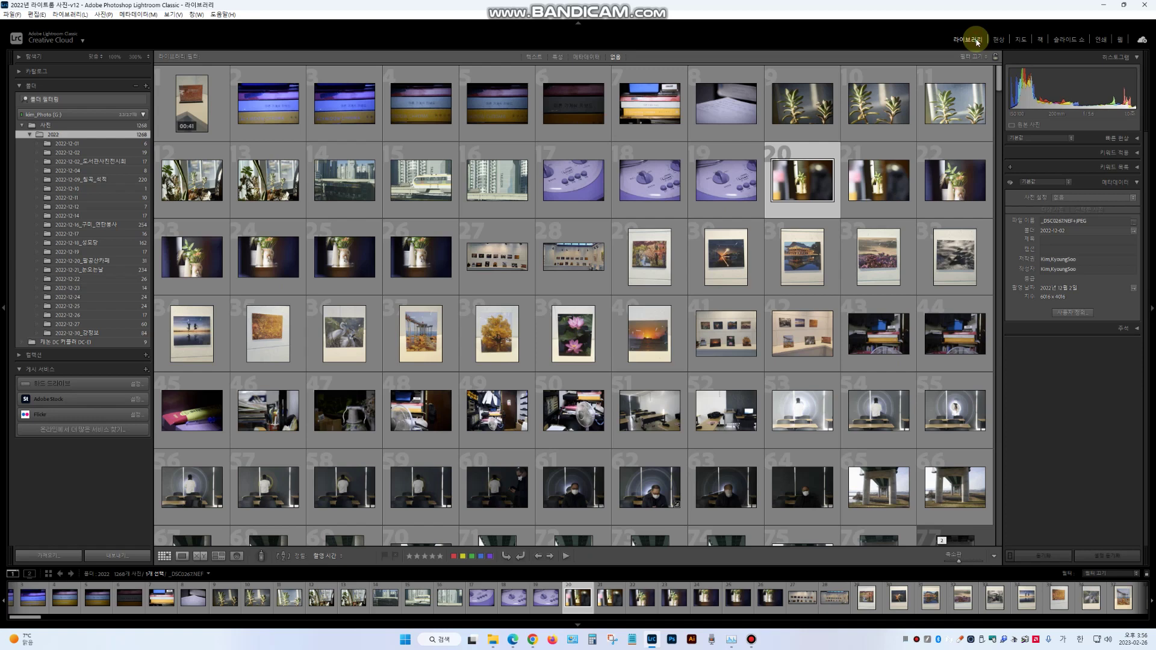
left_click(999, 41)
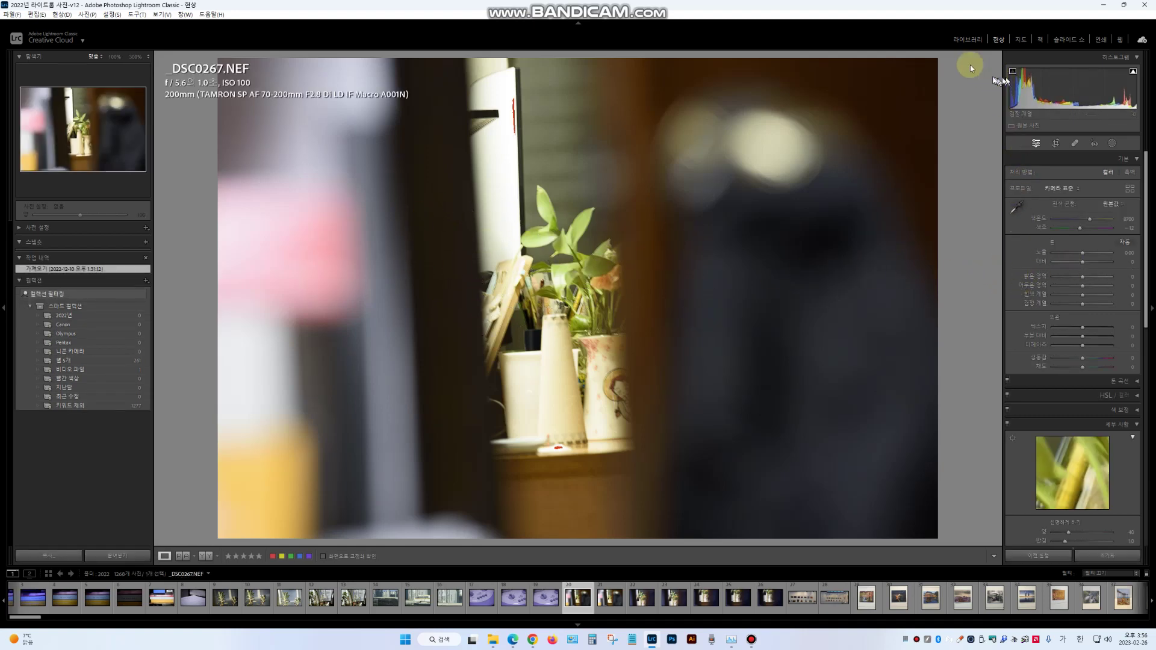
left_click(965, 39)
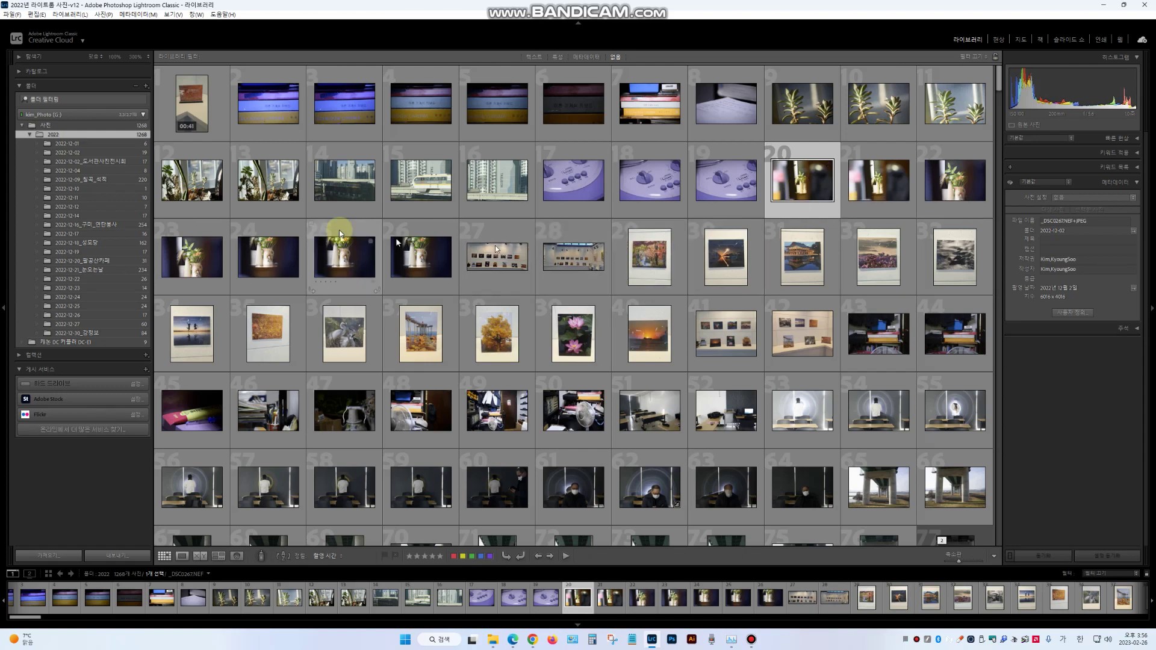
left_click(15, 14)
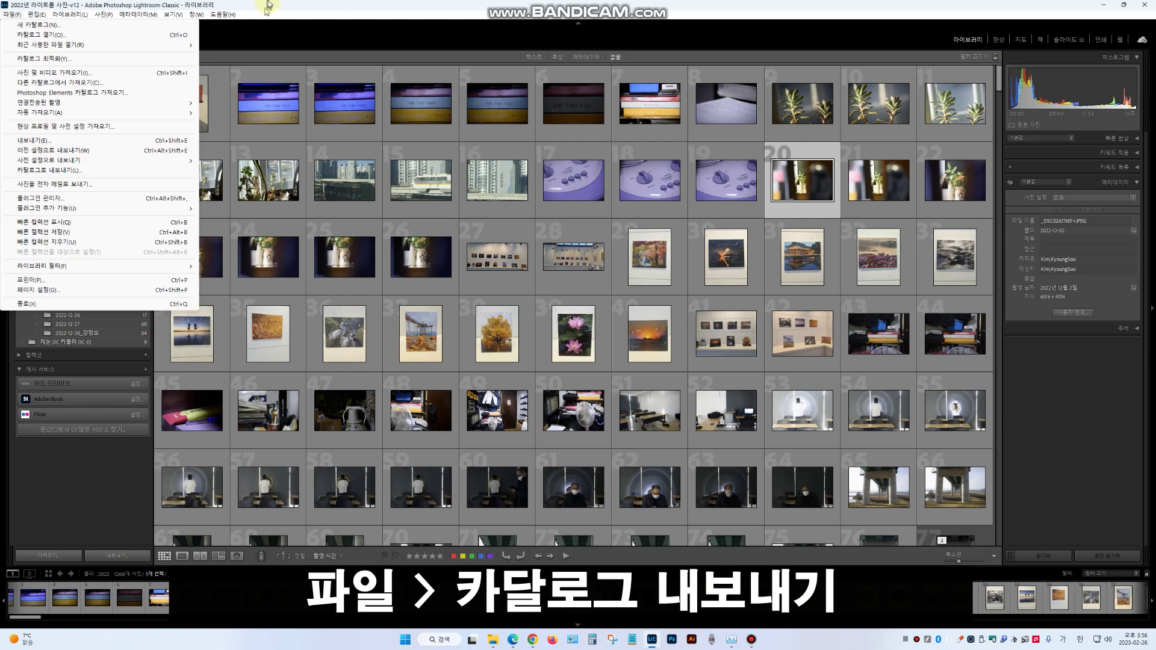
left_click(268, 3)
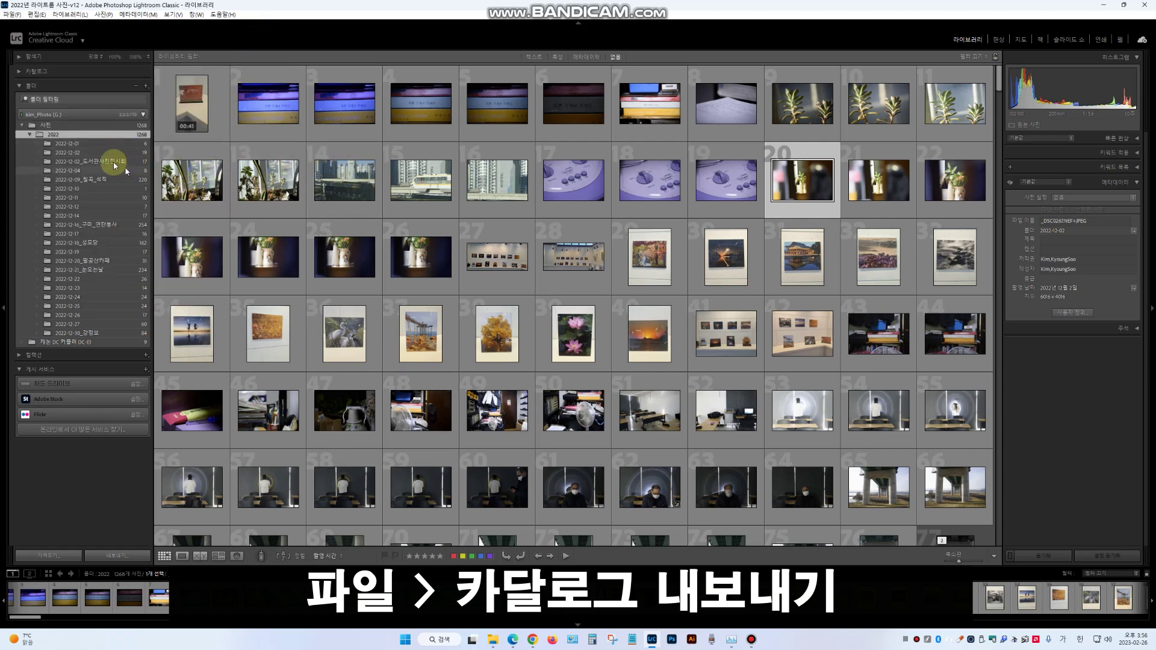
Browse the December date folders from 2022-12-01 onward, ending on 2022-12-14's 17 night photos
left_click(75, 144)
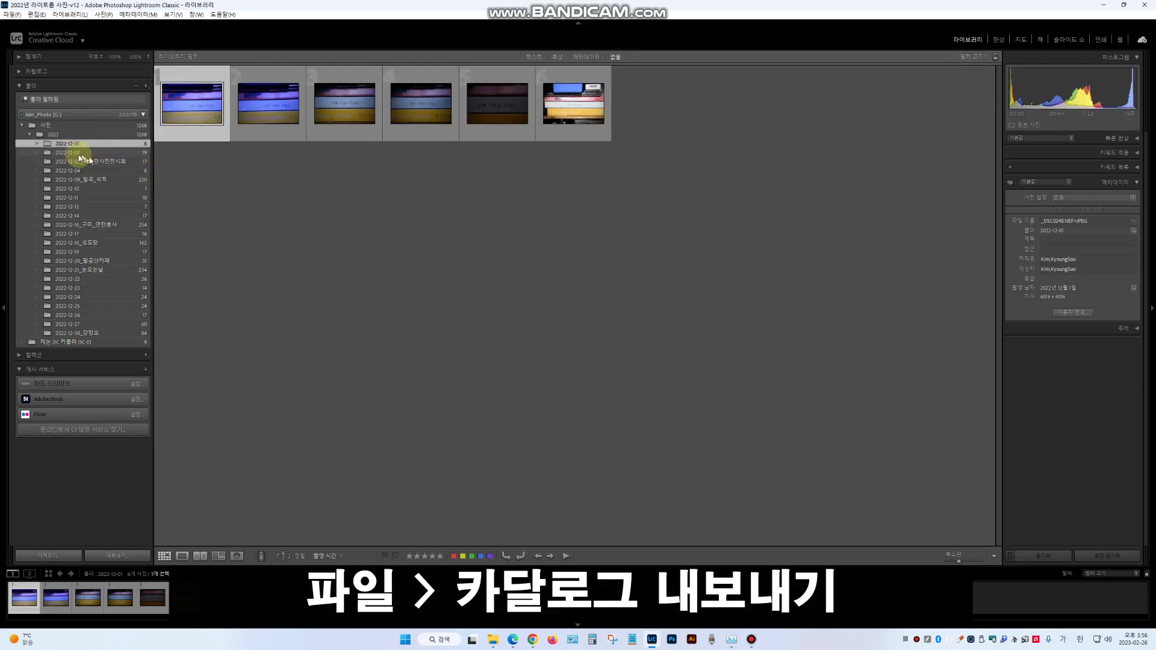
left_click(78, 153)
left_click(80, 162)
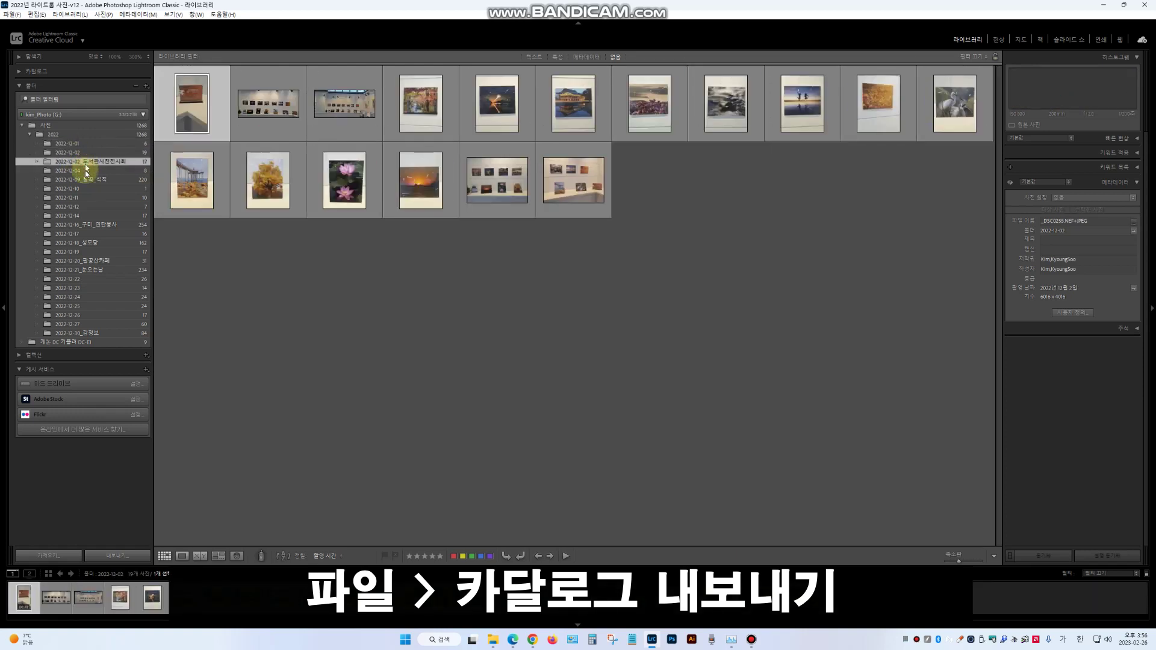
left_click(85, 172)
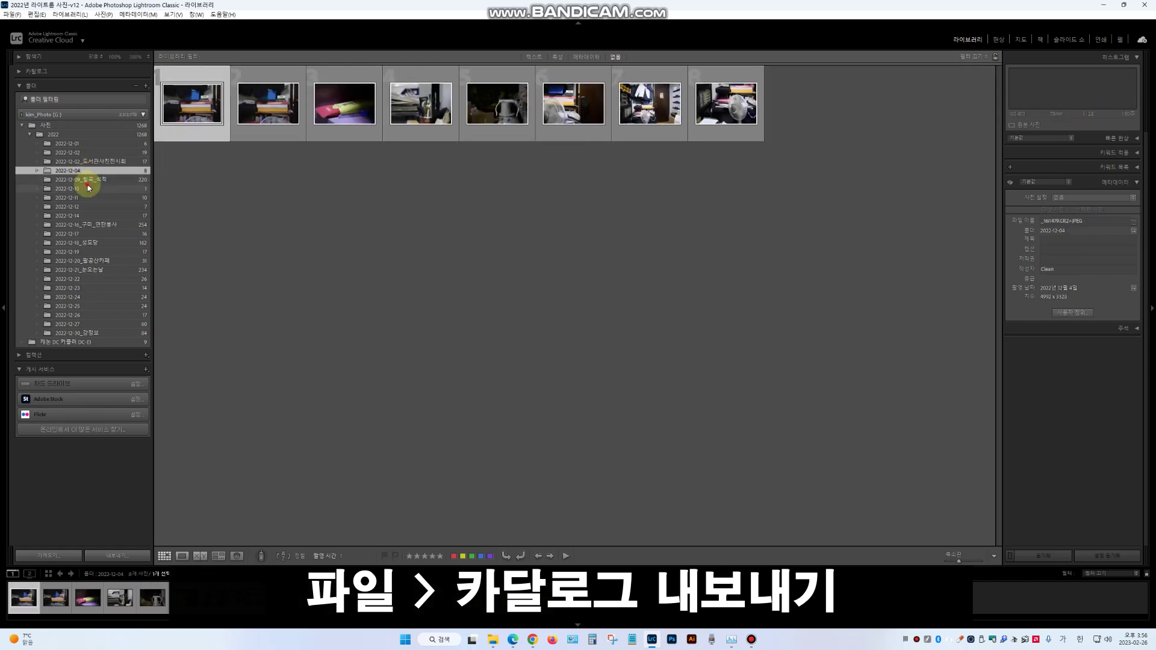
left_click(89, 188)
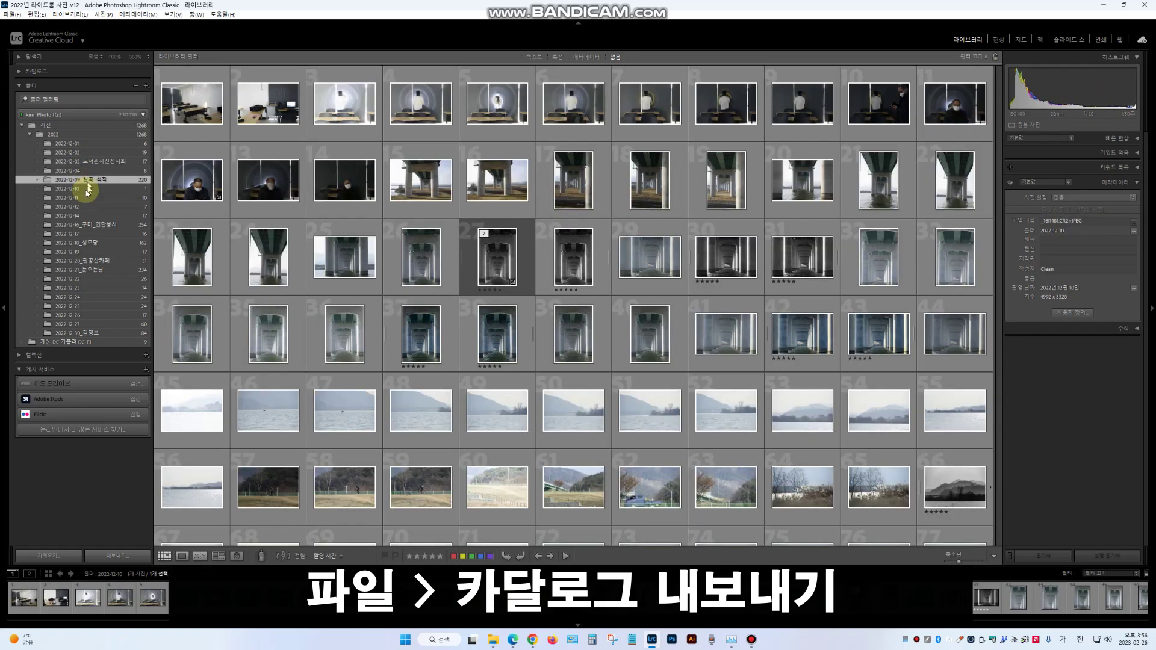
left_click(78, 189)
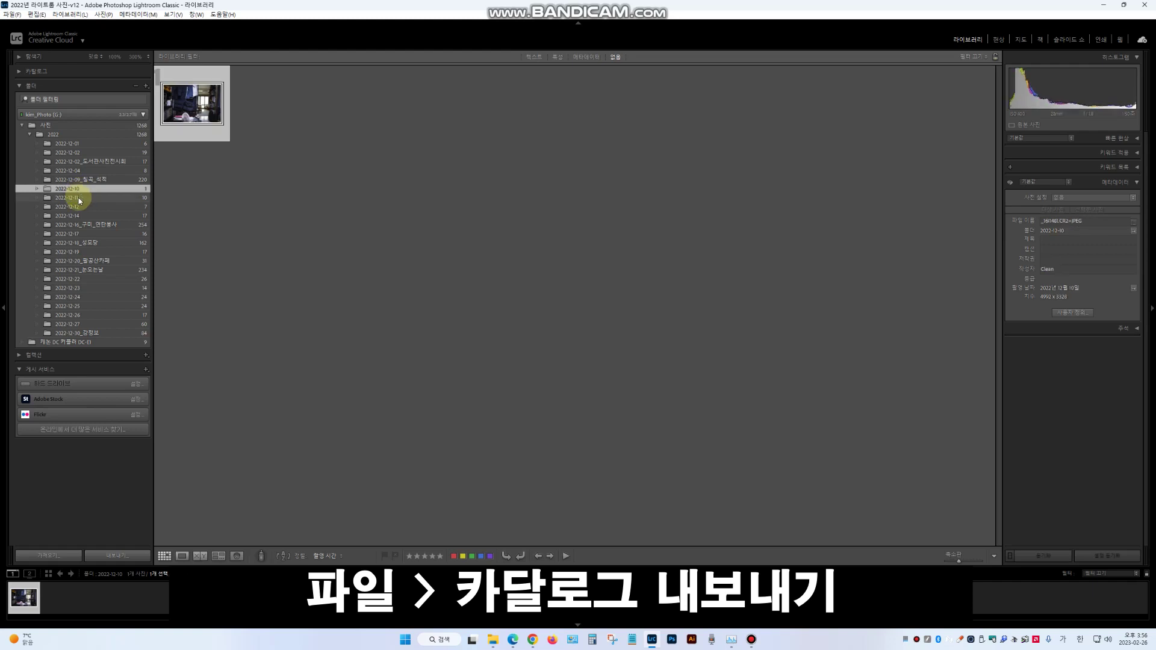
left_click(78, 197)
left_click(78, 206)
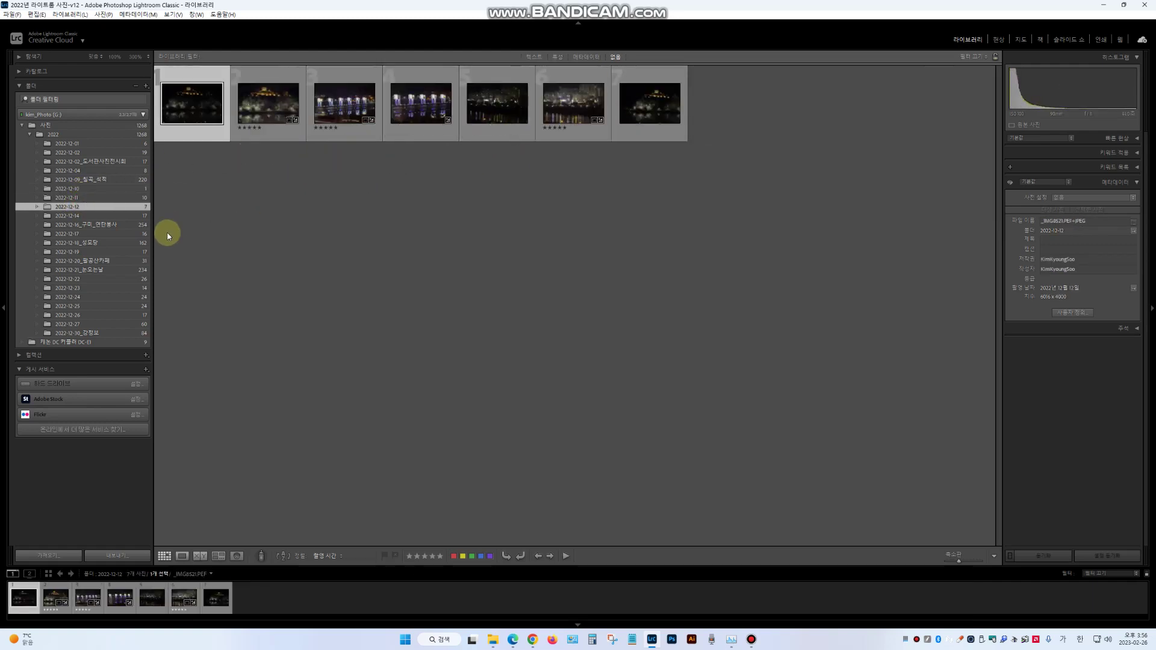
left_click(76, 216)
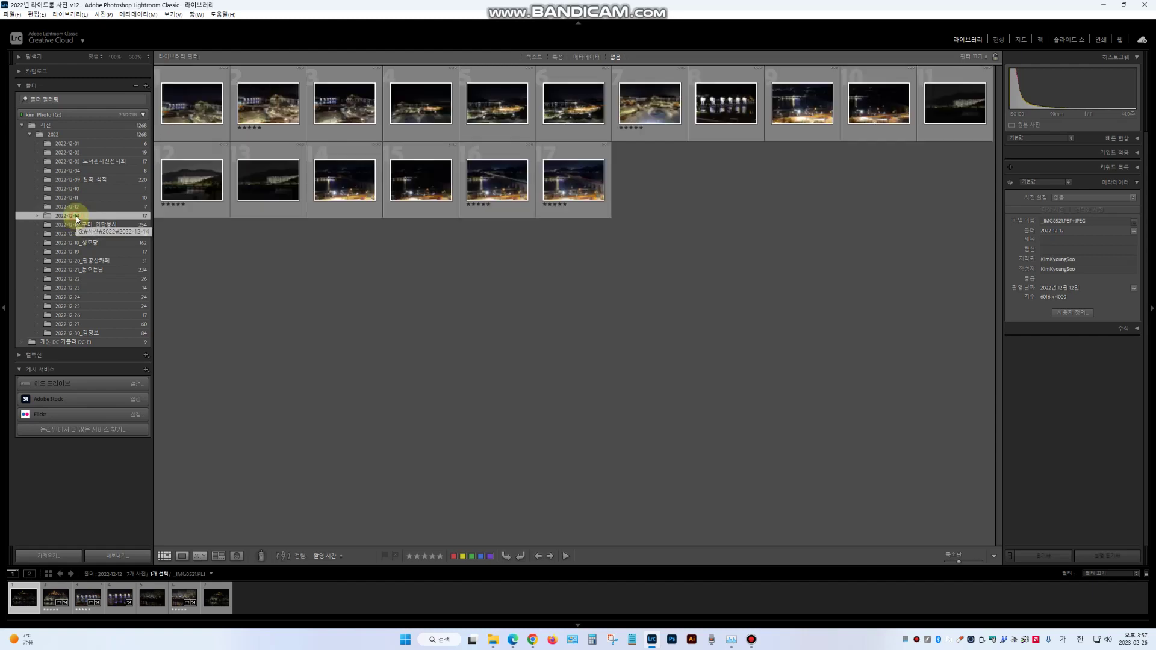
Show the File menu with Export as Catalog over the 2022-12-14 photos
left_click(12, 14)
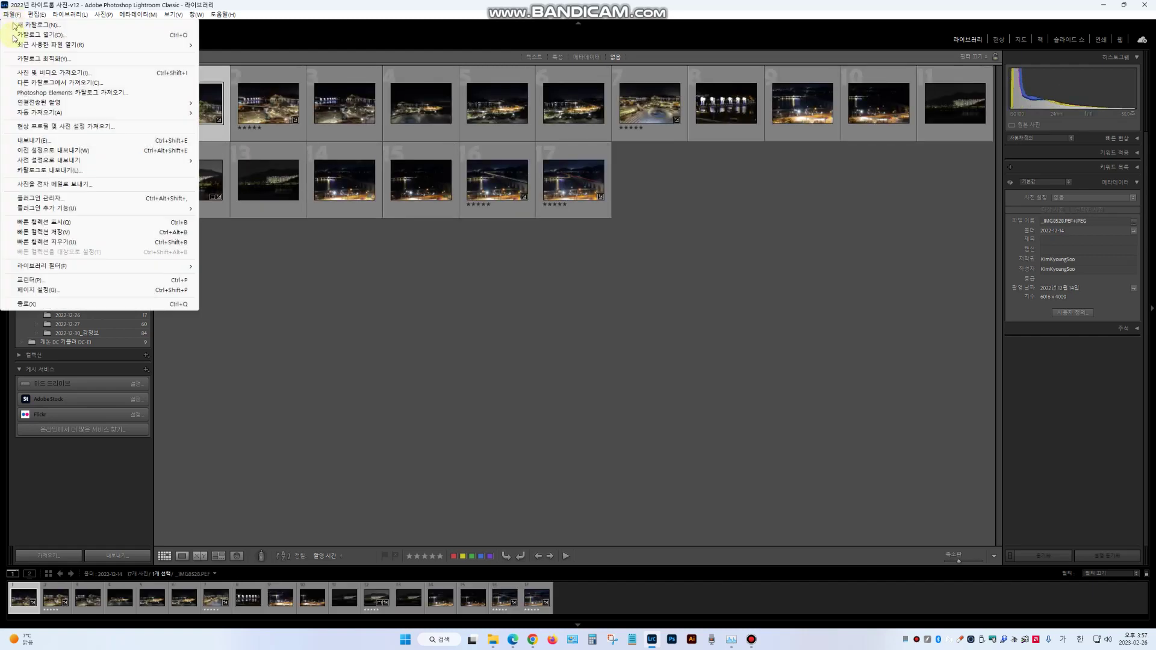